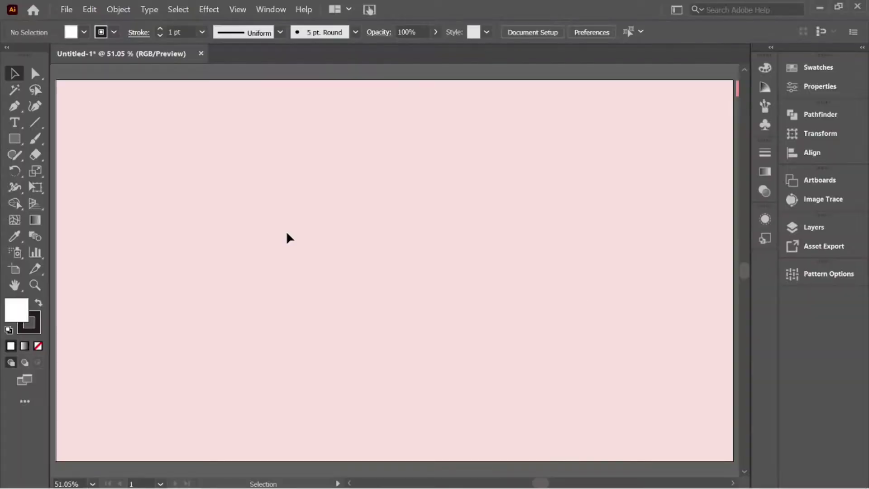
# - Draw a three-point triangle with the Pen Tool near the artboard centre, fill set to None
pyautogui.click(14, 106)
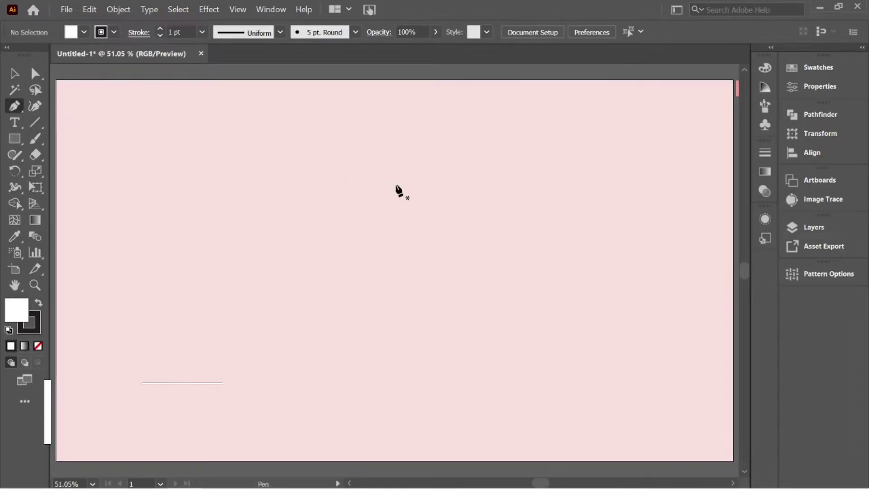
pyautogui.click(461, 191)
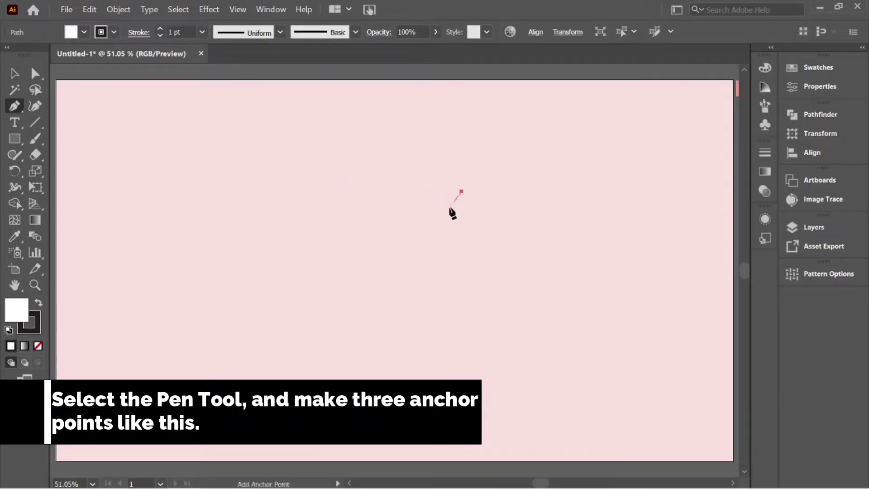
pyautogui.click(338, 332)
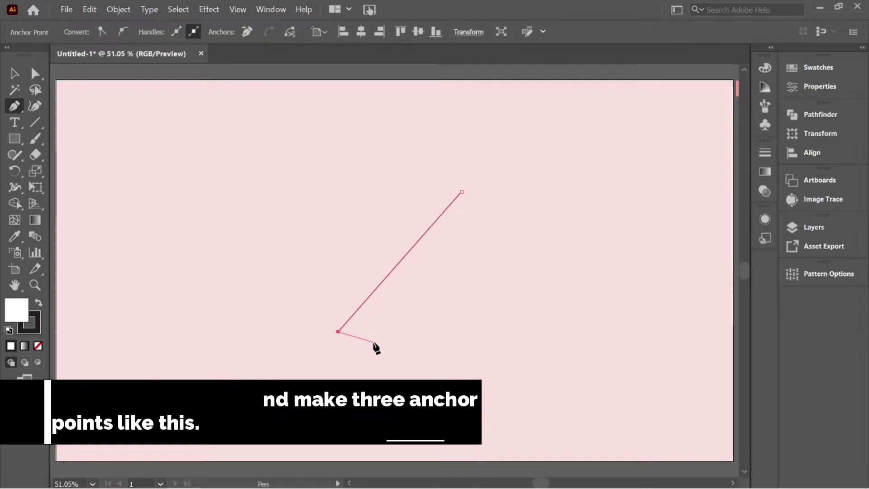
pyautogui.click(373, 341)
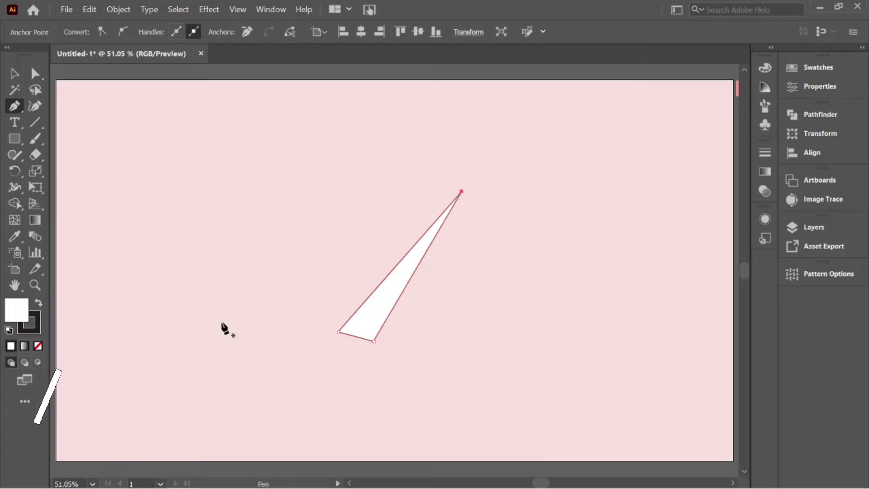
pyautogui.click(38, 347)
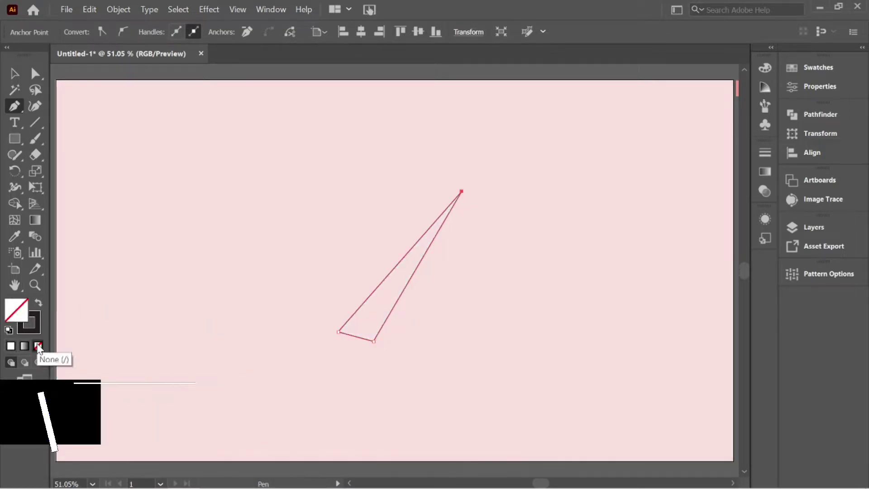
pyautogui.click(42, 109)
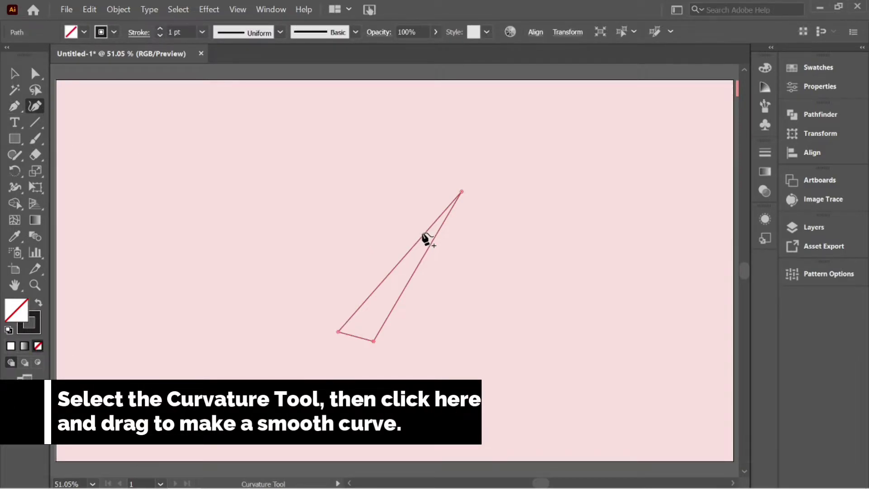
# - Curve the triangle's left and right edges into a smooth bird body with head and tail
pyautogui.moveTo(425, 235); pyautogui.dragTo(427, 197)
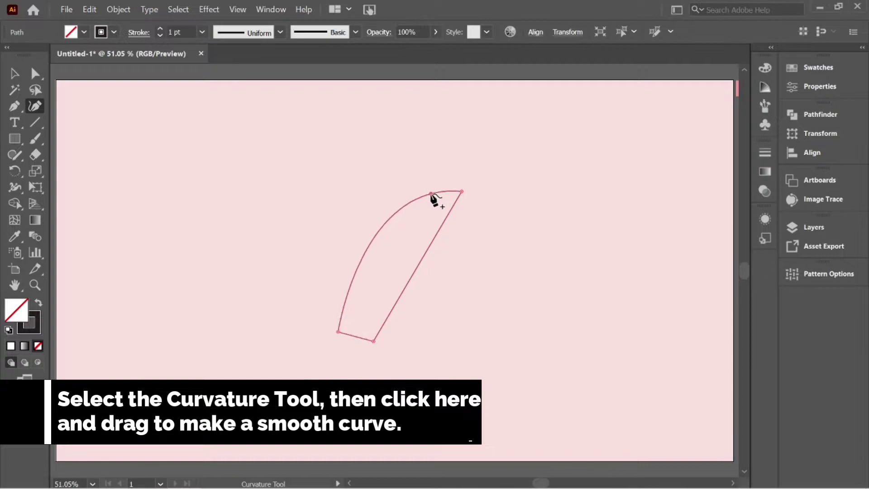
pyautogui.moveTo(371, 254); pyautogui.dragTo(390, 259)
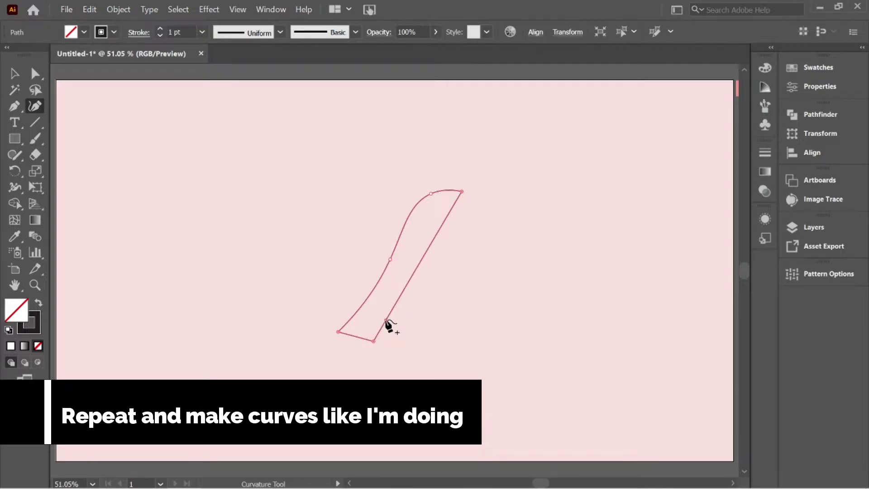
pyautogui.moveTo(386, 320); pyautogui.dragTo(379, 318)
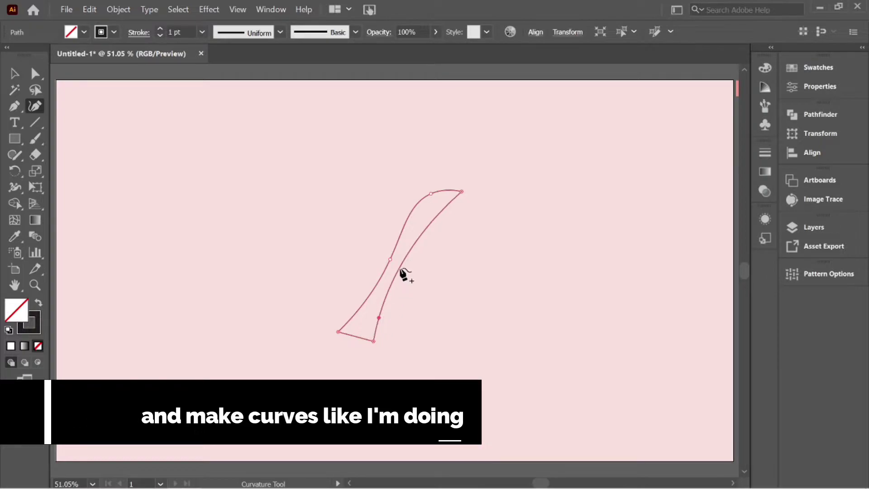
pyautogui.moveTo(407, 276); pyautogui.dragTo(438, 289)
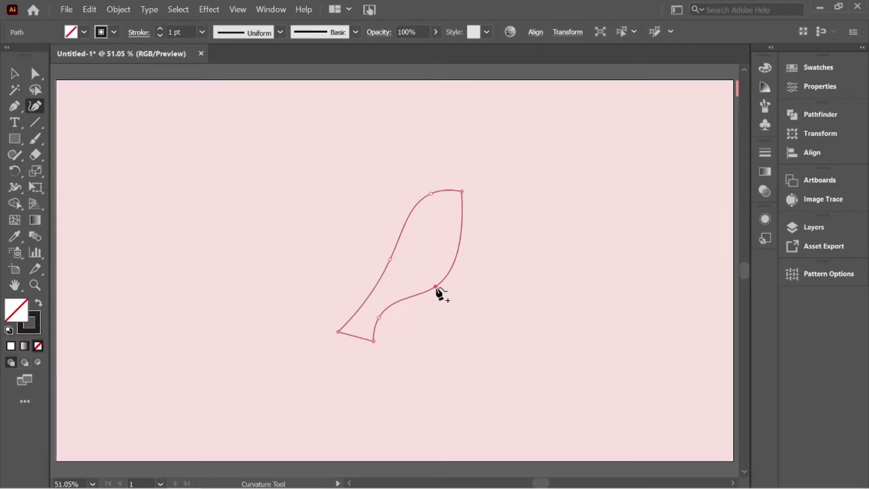
pyautogui.click(461, 238)
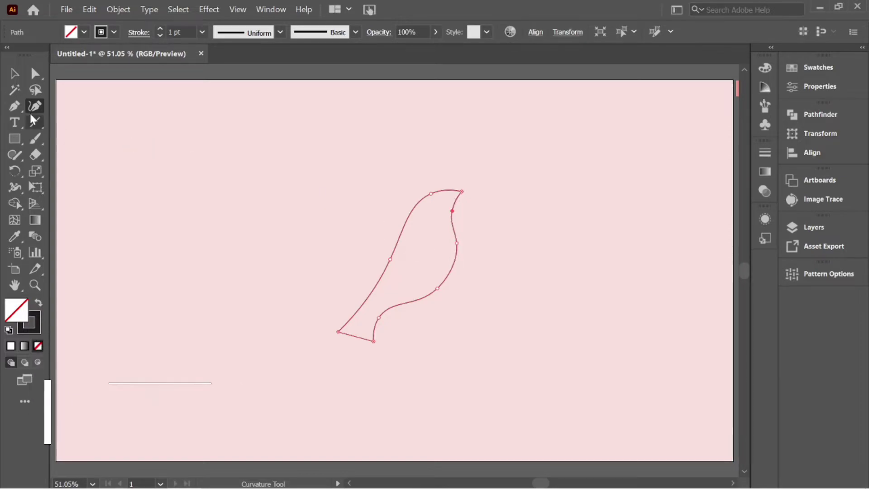
pyautogui.click(15, 106)
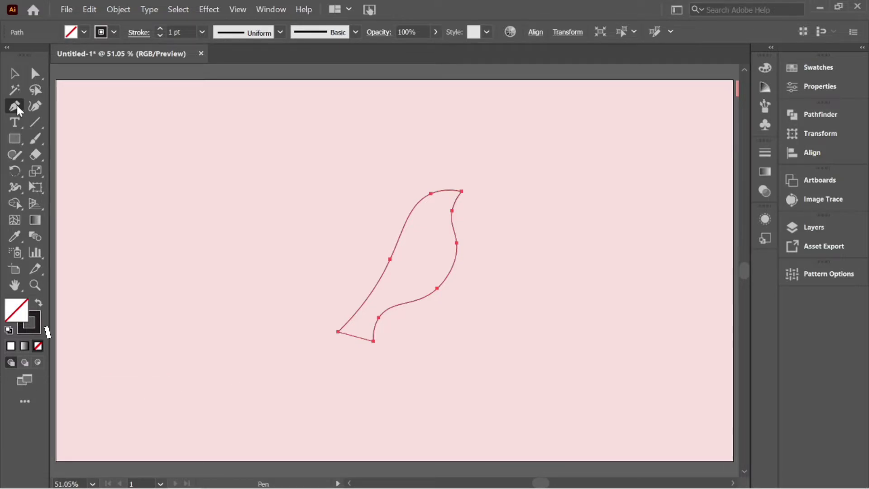
# - Draw a closed four-point wing shape with a straight top edge across the body
pyautogui.click(309, 225)
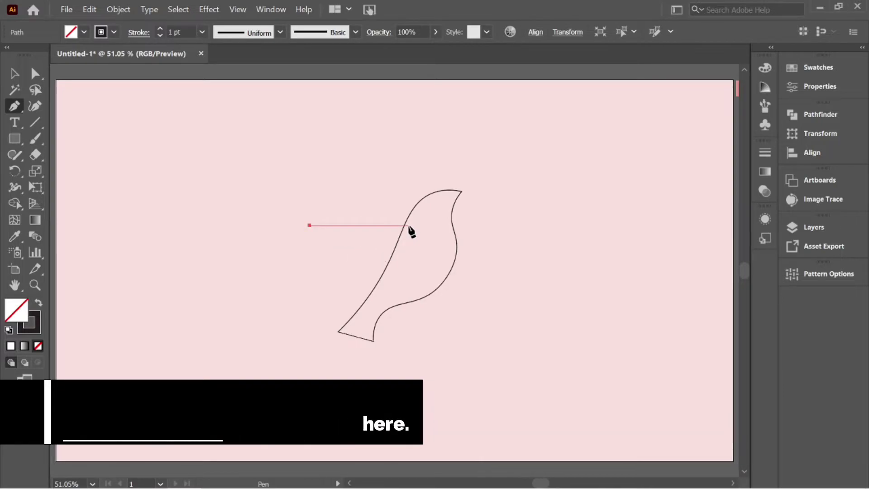
pyautogui.keyDown('shift'); pyautogui.click(407, 225); pyautogui.keyUp('shift')
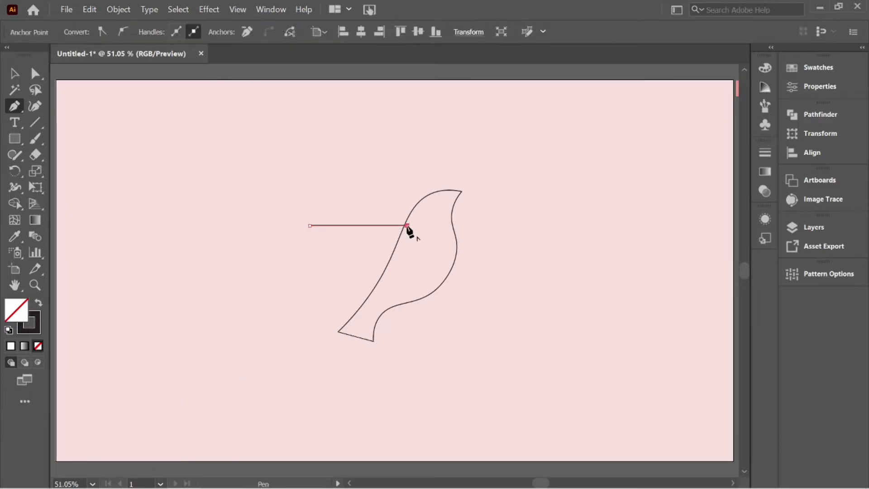
pyautogui.click(432, 258)
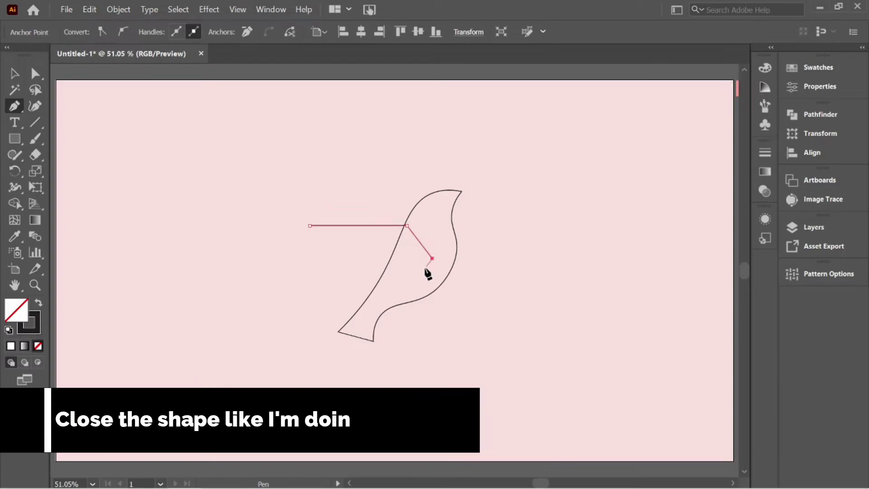
pyautogui.click(310, 226)
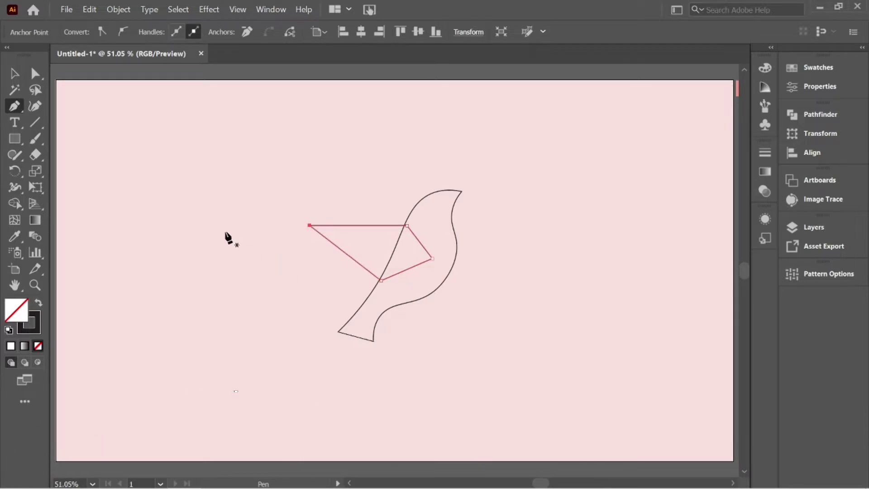
# - Round the wing's right side and lower edges, and begin a new curved path above
pyautogui.click(36, 108)
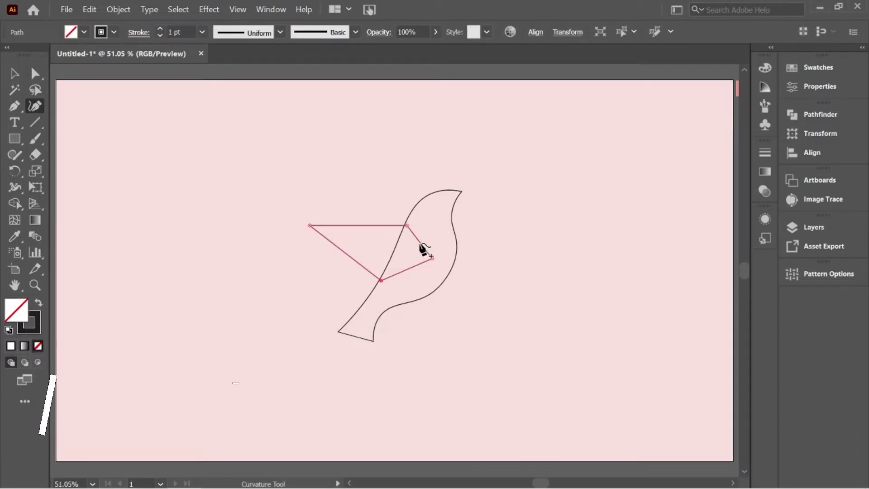
pyautogui.click(426, 236)
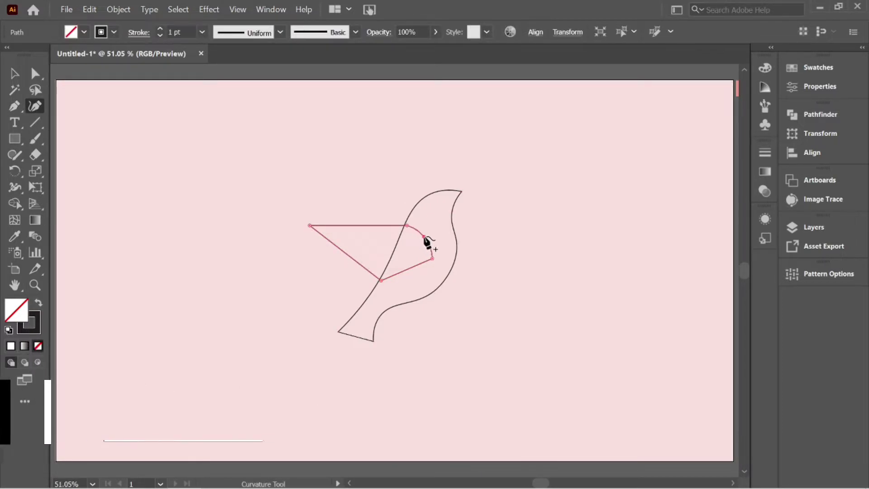
pyautogui.click(411, 265)
pyautogui.moveTo(411, 265); pyautogui.dragTo(416, 275)
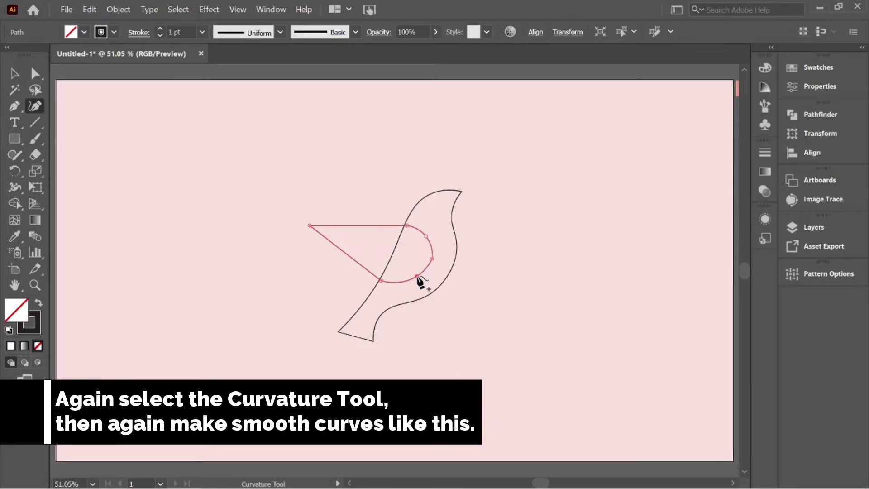
pyautogui.moveTo(348, 258); pyautogui.dragTo(345, 262)
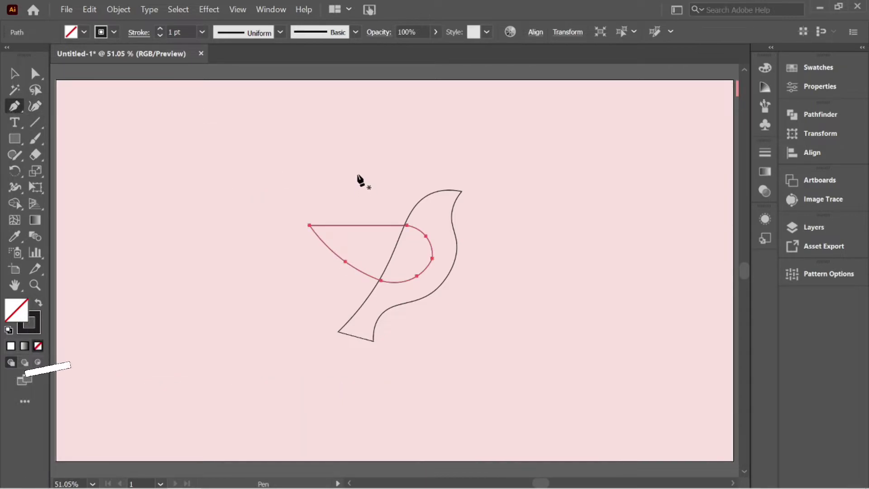
pyautogui.moveTo(357, 168); pyautogui.dragTo(357, 187)
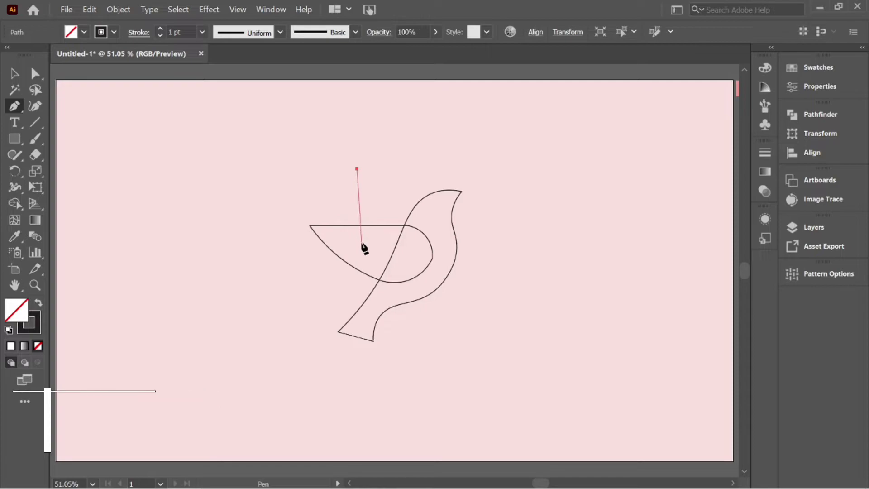
# - Form an upper triangular wing above the back with a curved upper-right edge, then start a line near the head
pyautogui.moveTo(358, 242)
pyautogui.mouseDown()
pyautogui.moveTo(421, 243)
pyautogui.moveTo(428, 223)
pyautogui.mouseUp()
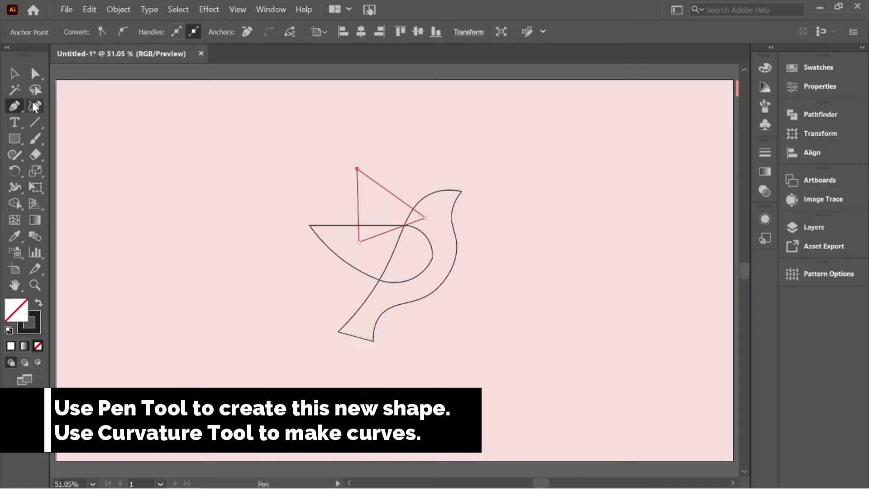
pyautogui.click(34, 107)
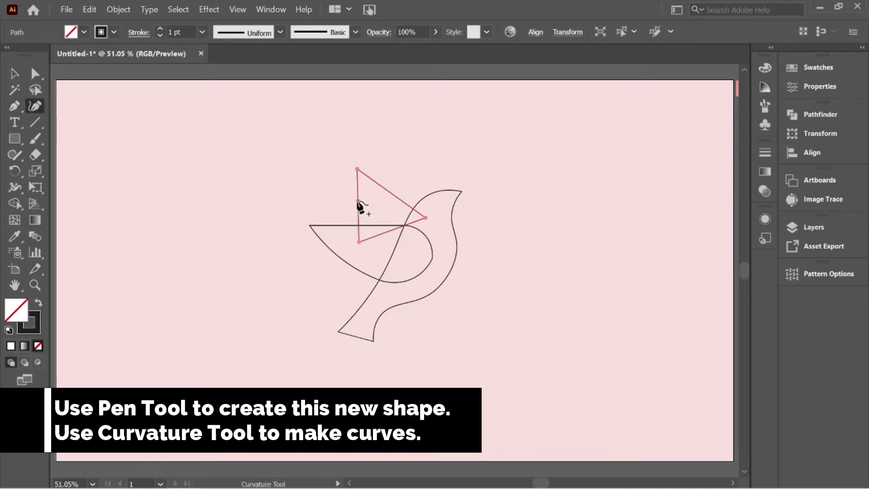
pyautogui.click(390, 201)
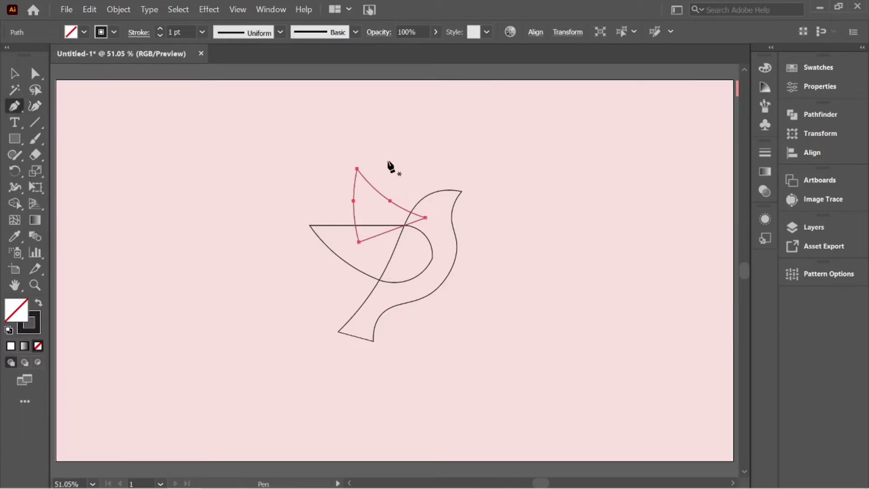
pyautogui.click(421, 187)
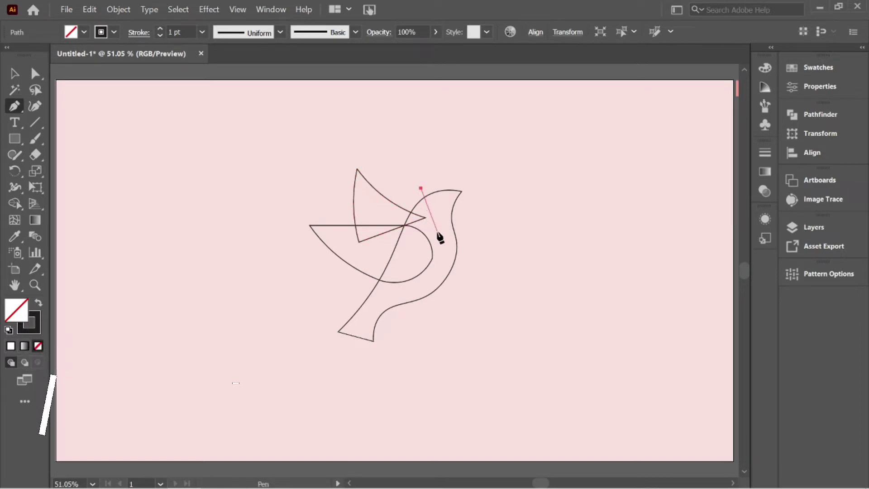
# - Draw a slanted line from the head down across the neck and bend it into a curve
pyautogui.click(462, 251)
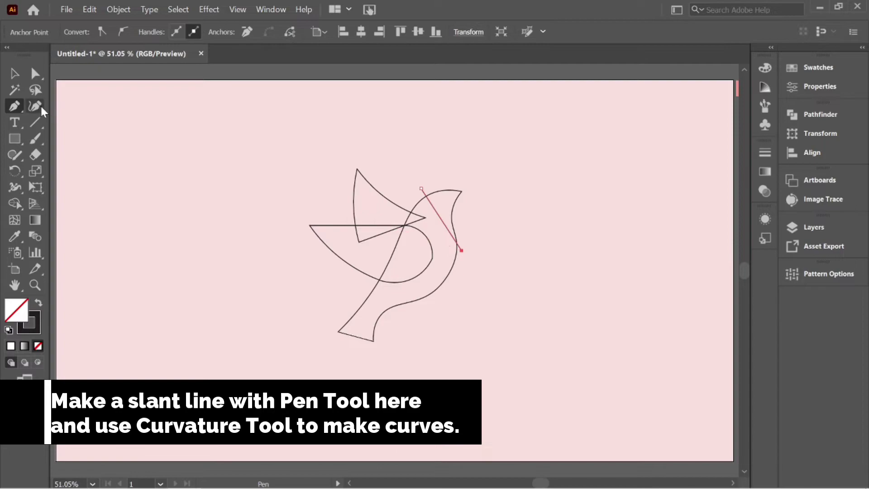
pyautogui.click(35, 106)
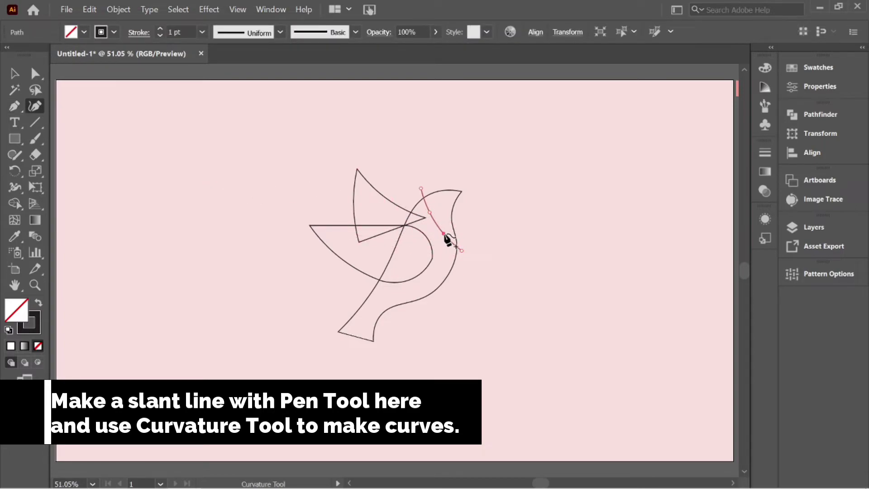
pyautogui.moveTo(444, 234); pyautogui.dragTo(449, 231)
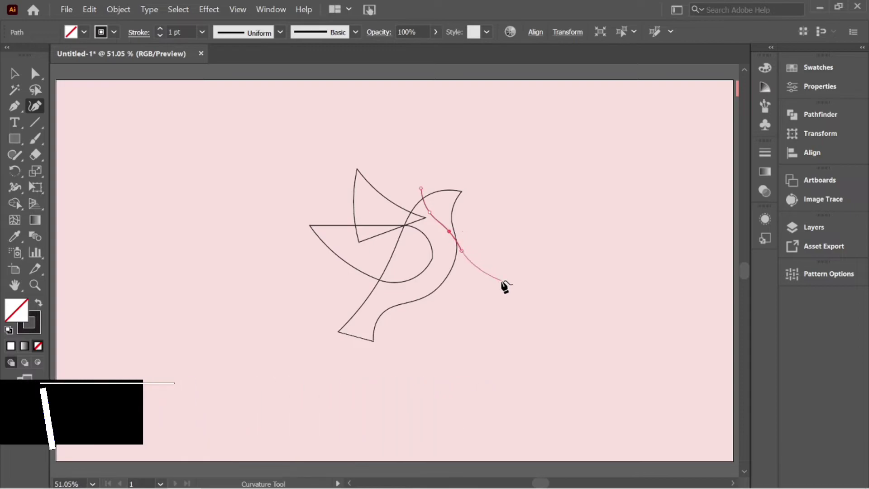
pyautogui.press('Escape')
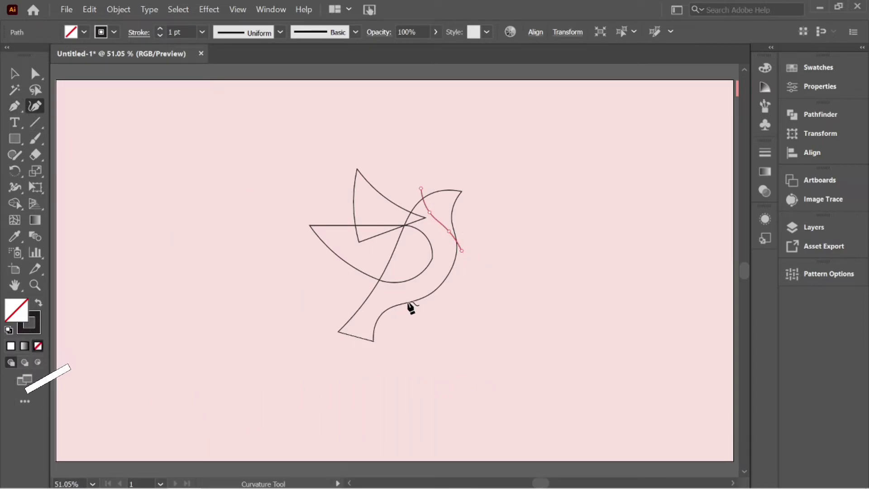
# - Add a curve across the lower body above the tail, then zoom in on the bird
pyautogui.click(389, 307)
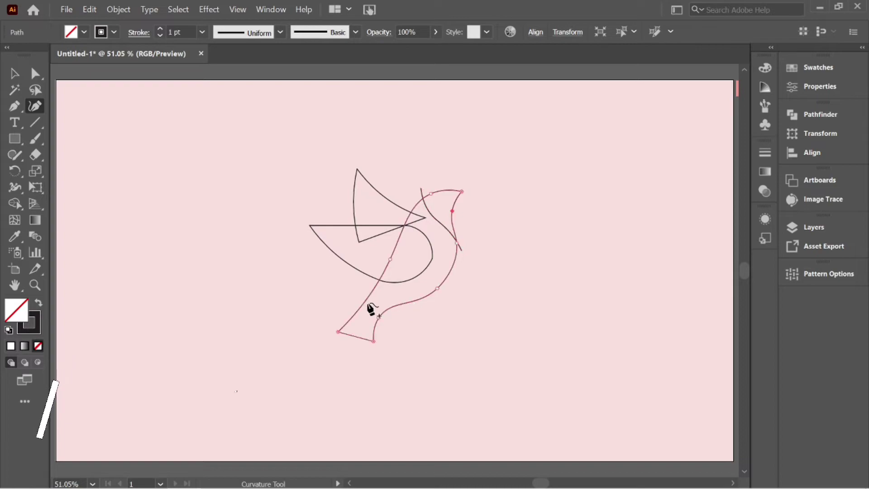
pyautogui.click(345, 306)
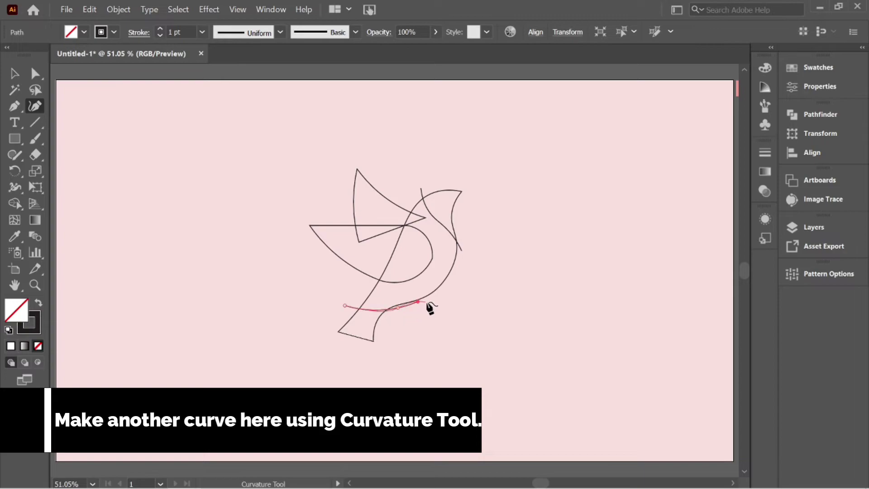
pyautogui.click(18, 77)
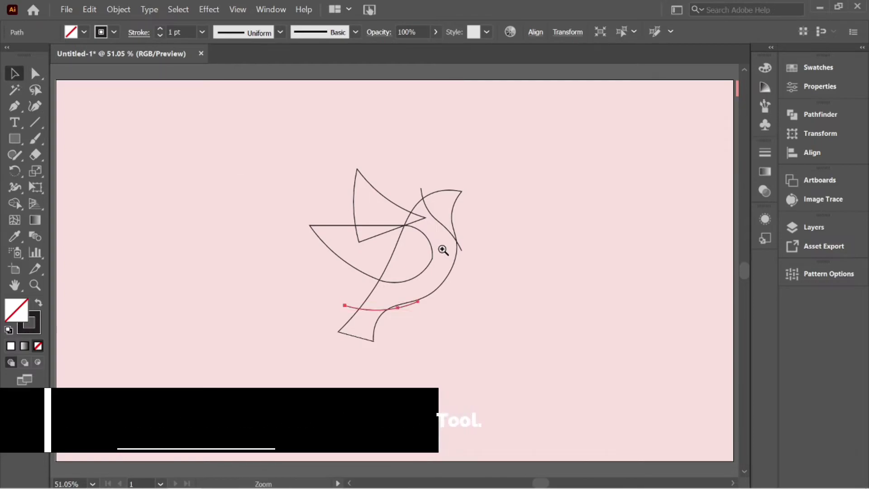
pyautogui.moveTo(443, 249); pyautogui.dragTo(537, 301)
# - Delete stray segments above the tail, under the wing, inside the body and at the head with Shape Builder
pyautogui.click(160, 154)
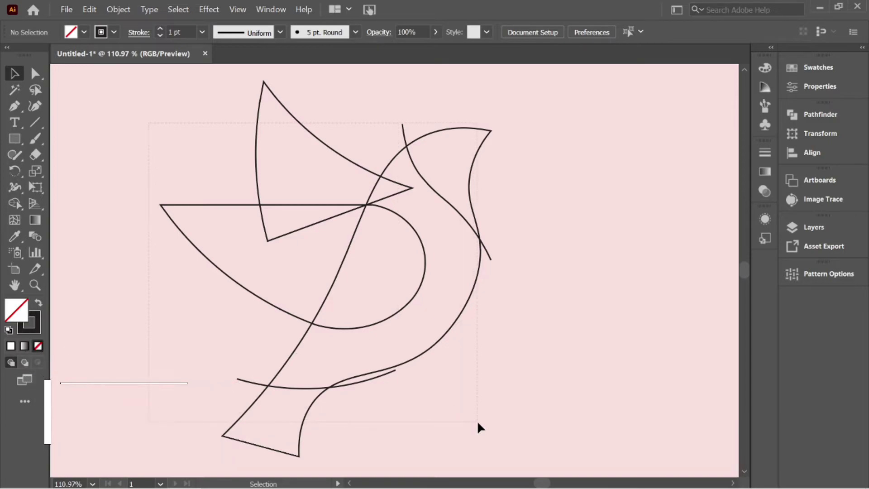
pyautogui.moveTo(152, 124); pyautogui.dragTo(476, 420)
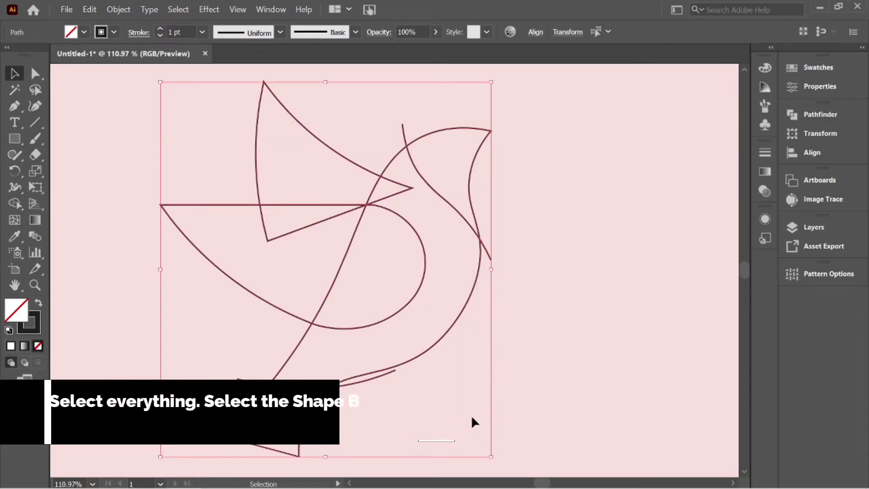
pyautogui.click(19, 206)
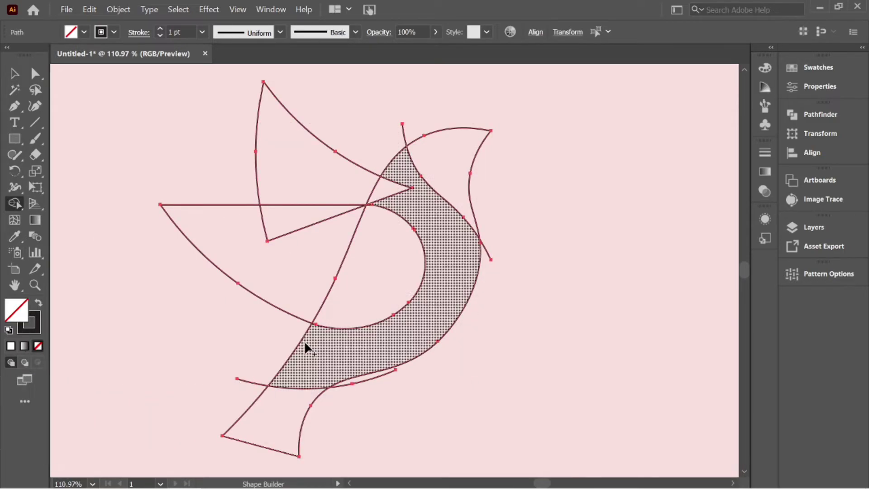
pyautogui.keyDown('alt'); pyautogui.click(369, 380); pyautogui.keyUp('alt')
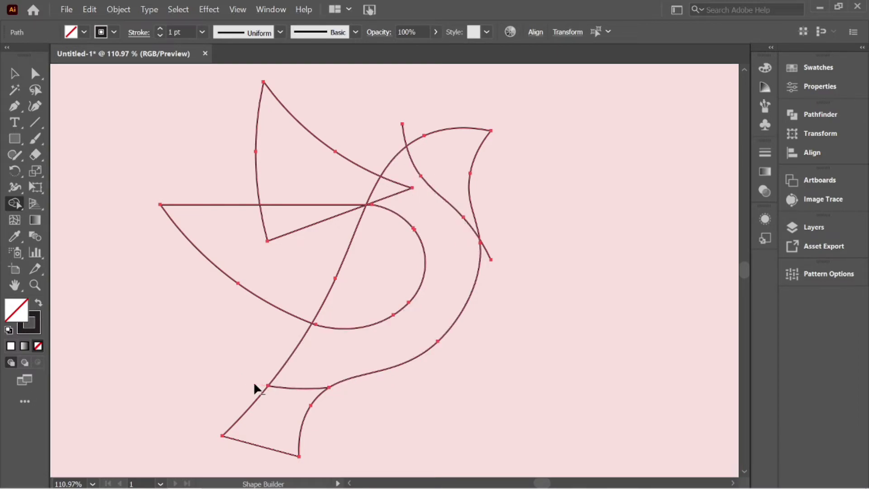
pyautogui.keyDown('alt'); pyautogui.click(284, 234); pyautogui.keyUp('alt')
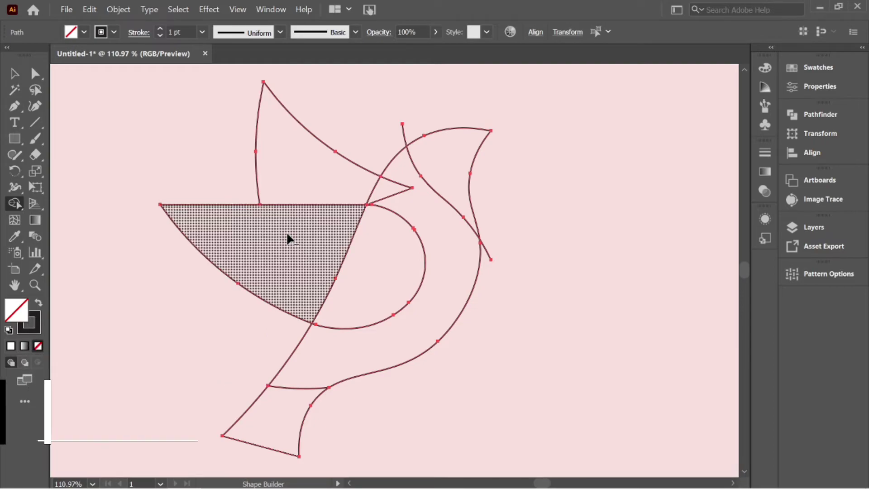
pyautogui.keyDown('alt'); pyautogui.click(352, 244); pyautogui.keyUp('alt')
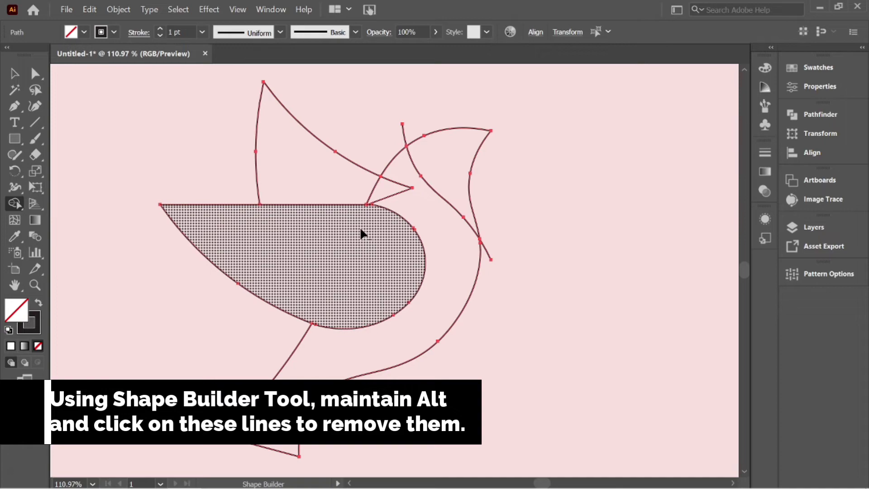
pyautogui.keyDown('alt'); pyautogui.click(384, 200); pyautogui.keyUp('alt')
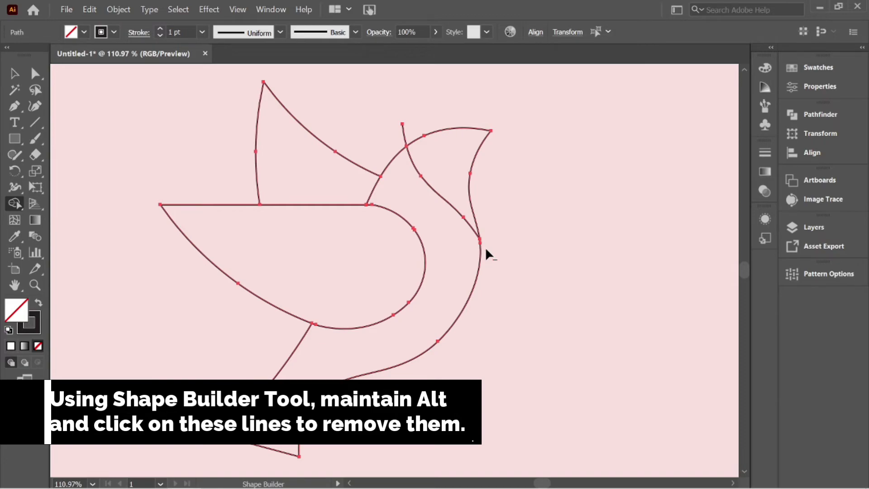
pyautogui.keyDown('alt'); pyautogui.click(406, 140); pyautogui.keyUp('alt')
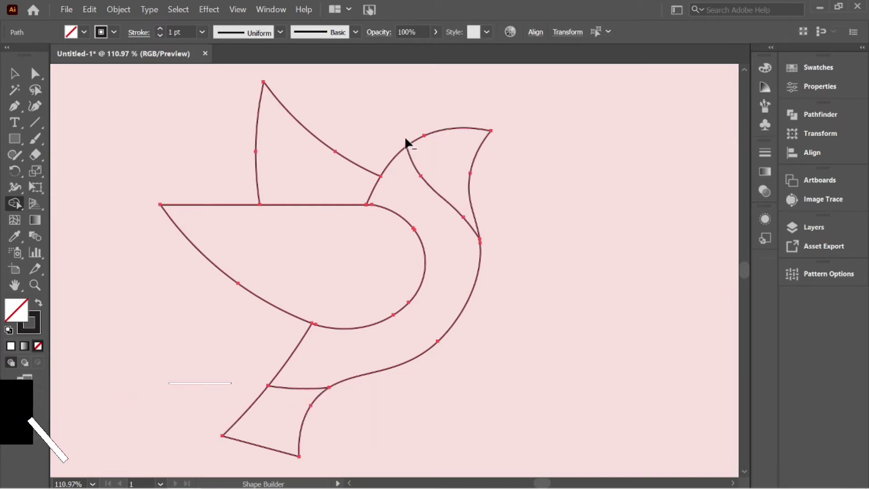
# - Draw a short horizontal feather line across the wing with the Line tool
pyautogui.click(15, 74)
pyautogui.click(180, 236)
pyautogui.moveTo(180, 236); pyautogui.dragTo(224, 253)
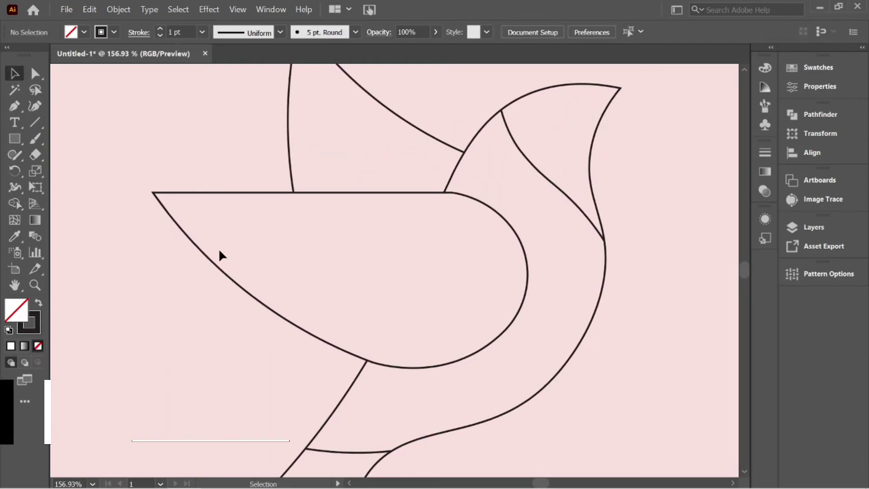
pyautogui.click(32, 122)
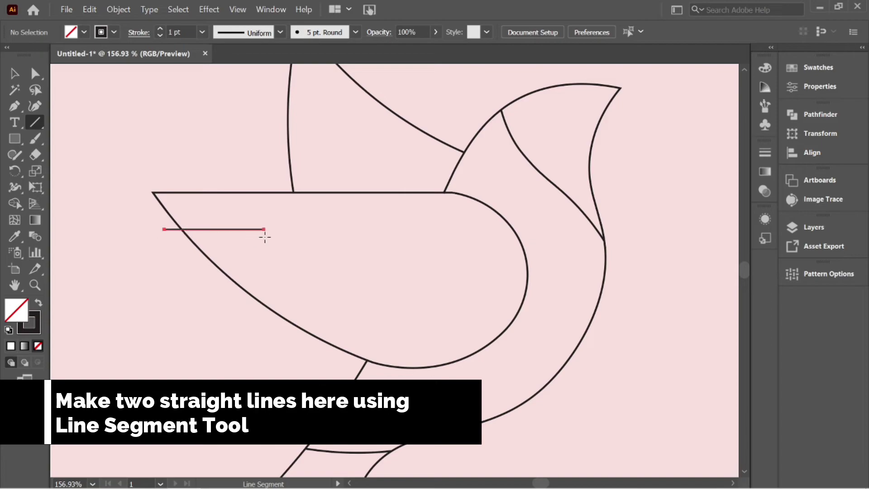
pyautogui.moveTo(263, 237); pyautogui.dragTo(263, 237)
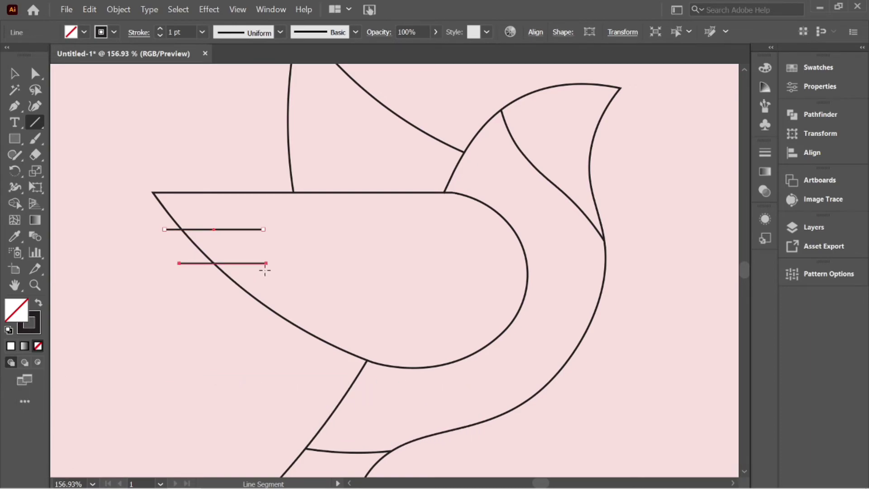
# - Trim both feather line stubs flush to the wing's curved edge using Shape Builder
pyautogui.click(14, 73)
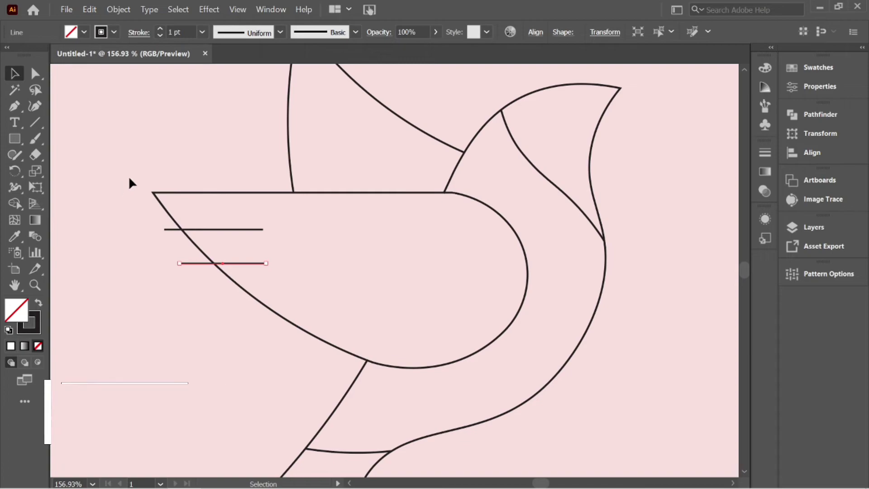
pyautogui.moveTo(128, 178); pyautogui.dragTo(253, 291)
pyautogui.click(15, 203)
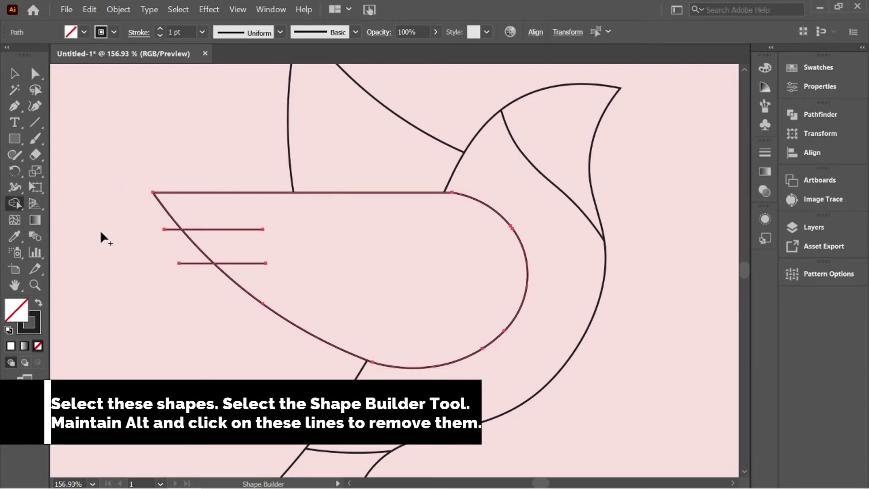
pyautogui.keyDown('alt'); pyautogui.click(197, 262); pyautogui.keyUp('alt')
pyautogui.click(14, 73)
pyautogui.click(238, 289)
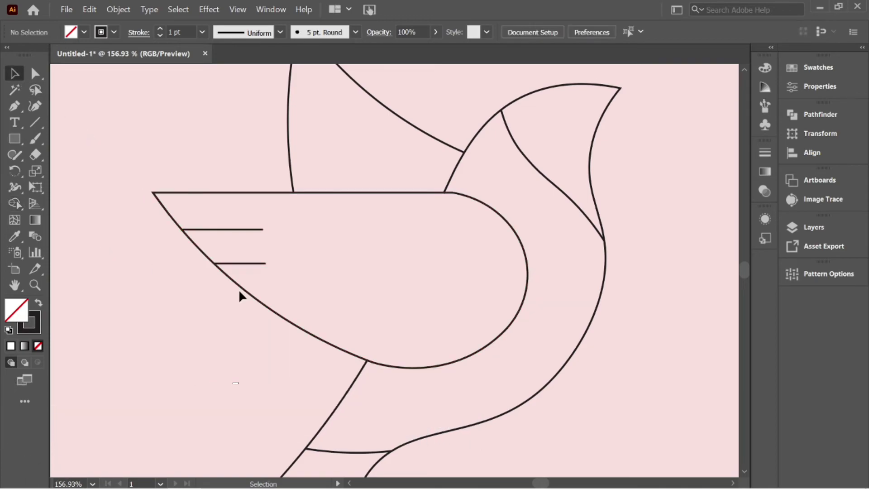
pyautogui.scroll(-3, 238, 289)
pyautogui.scroll(-3, 229, 287)
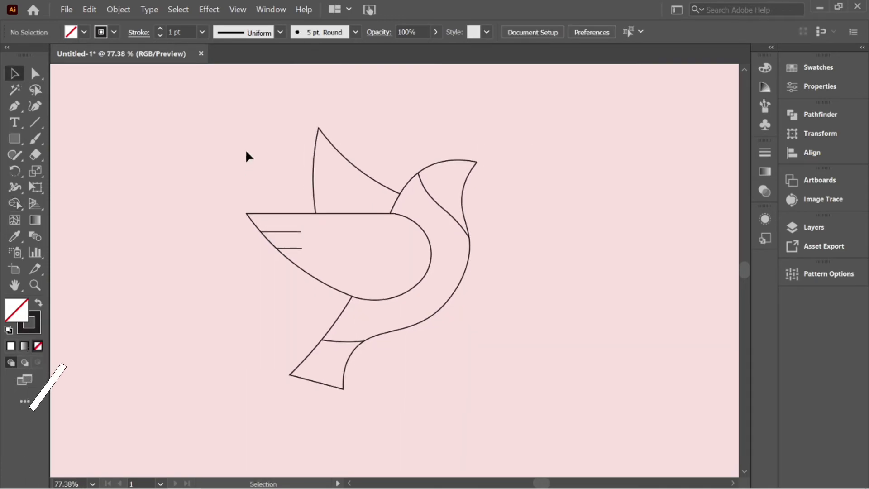
# - Set the stroke weight of all bird paths to 8 pt
pyautogui.moveTo(246, 153); pyautogui.dragTo(479, 413)
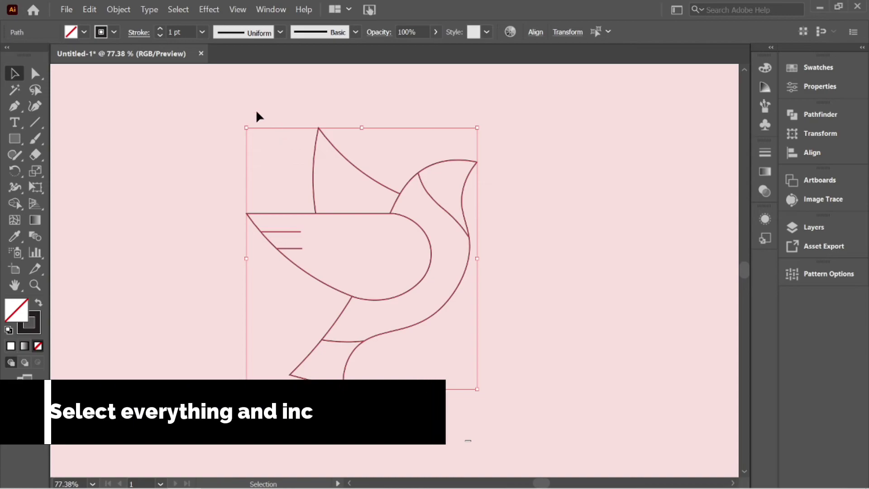
pyautogui.click(159, 28)
pyautogui.click(159, 28)
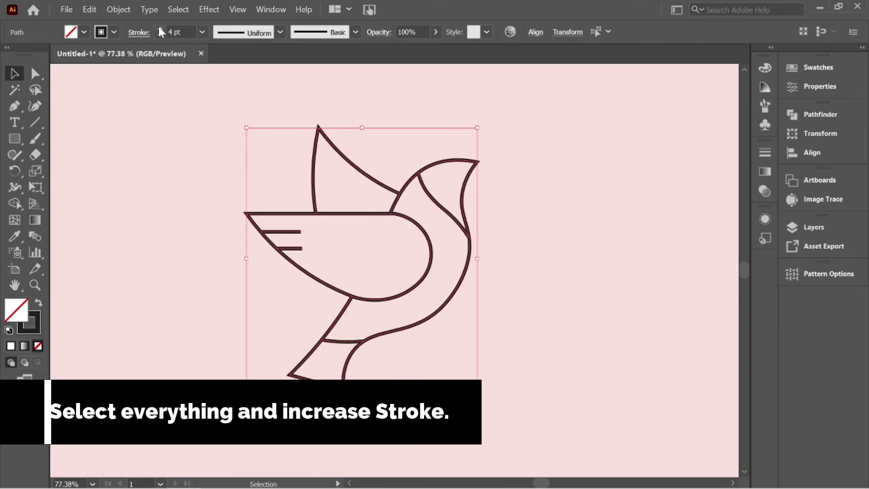
pyautogui.click(159, 28)
pyautogui.click(159, 27)
pyautogui.click(158, 27)
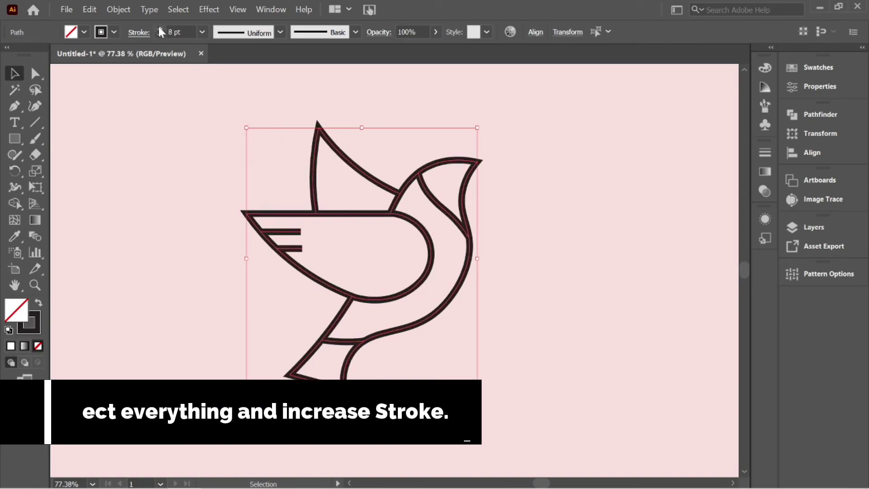
# - Give the two short wing lines Round Cap ends in the Stroke panel
pyautogui.click(175, 156)
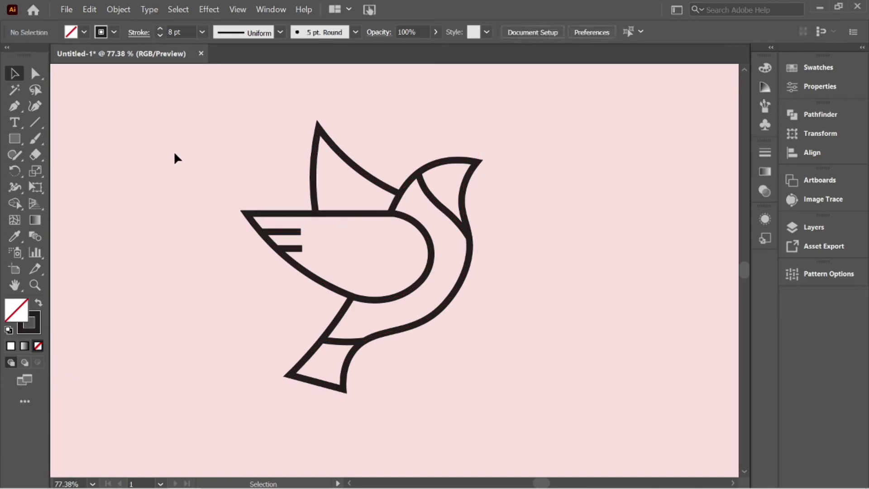
pyautogui.click(287, 232)
pyautogui.keyDown('shift'); pyautogui.click(292, 250); pyautogui.keyUp('shift')
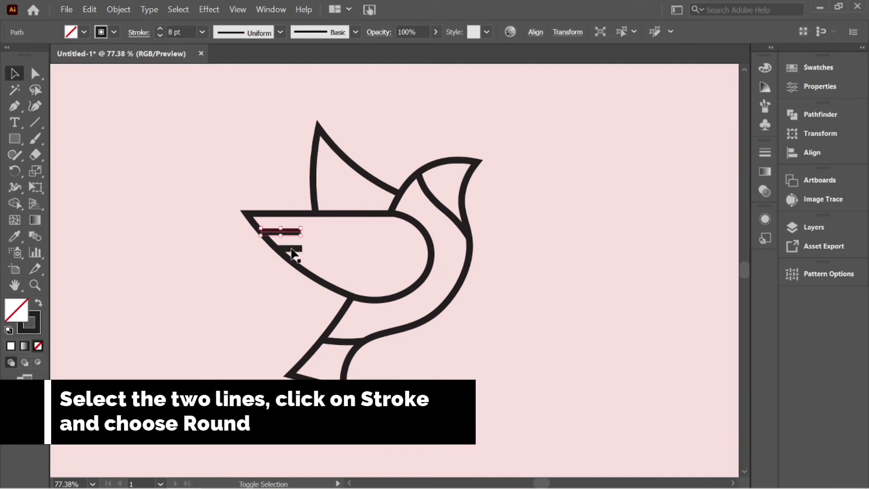
pyautogui.click(139, 33)
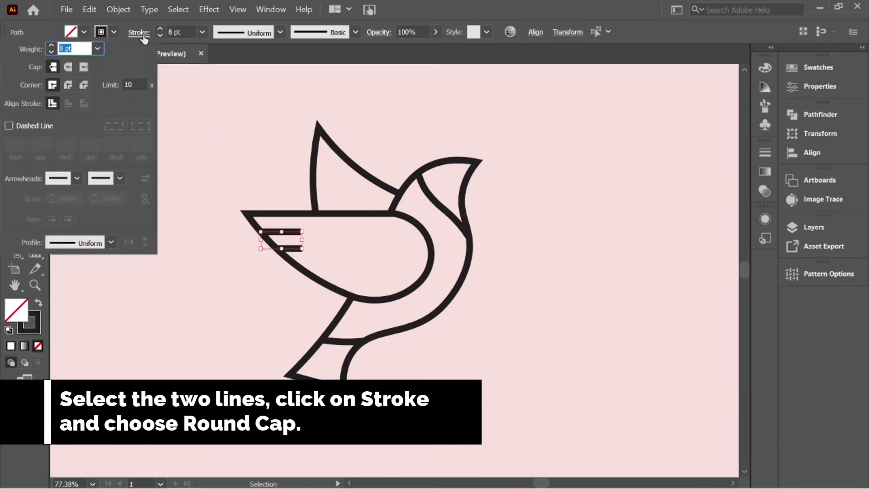
pyautogui.click(68, 67)
pyautogui.click(450, 252)
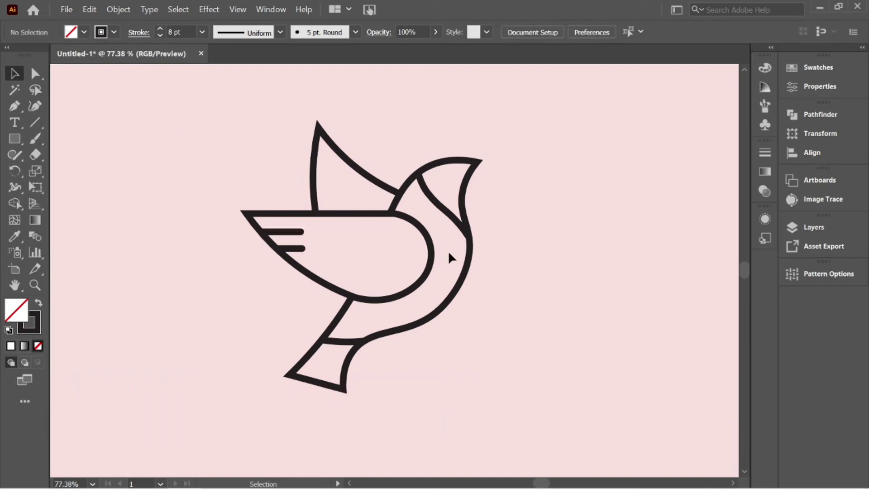
pyautogui.scroll(-3, 406, 252)
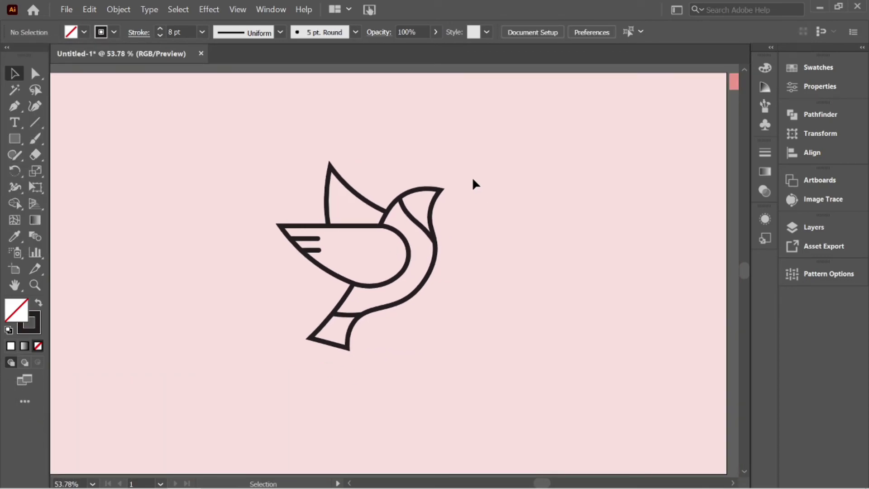
# - Expand the bird's strokes into fills and unite all pieces with Pathfinder
pyautogui.moveTo(482, 156); pyautogui.dragTo(270, 386)
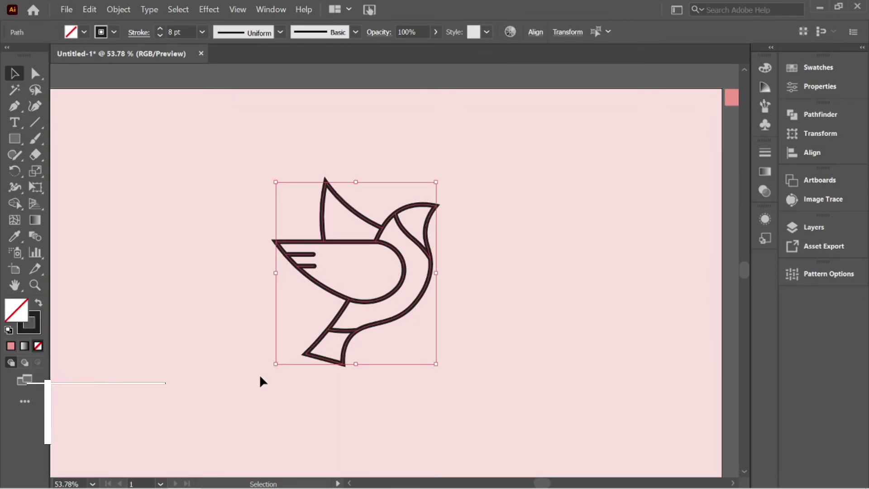
pyautogui.click(119, 11)
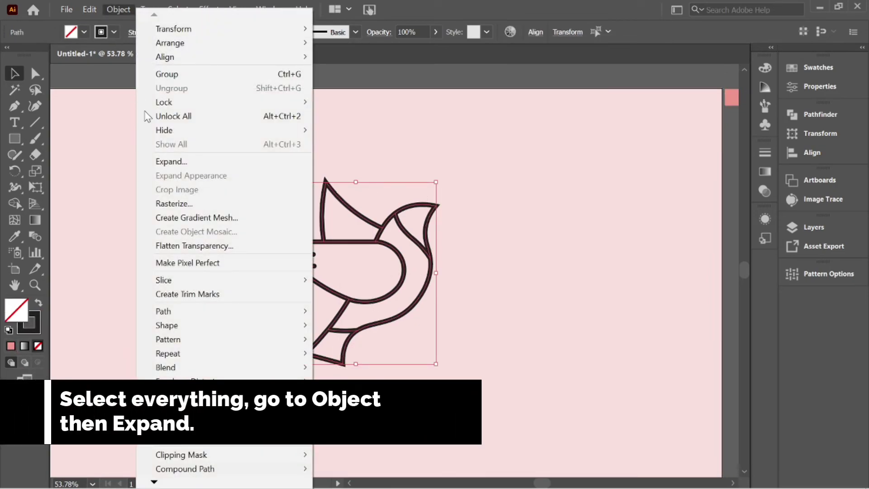
pyautogui.click(170, 161)
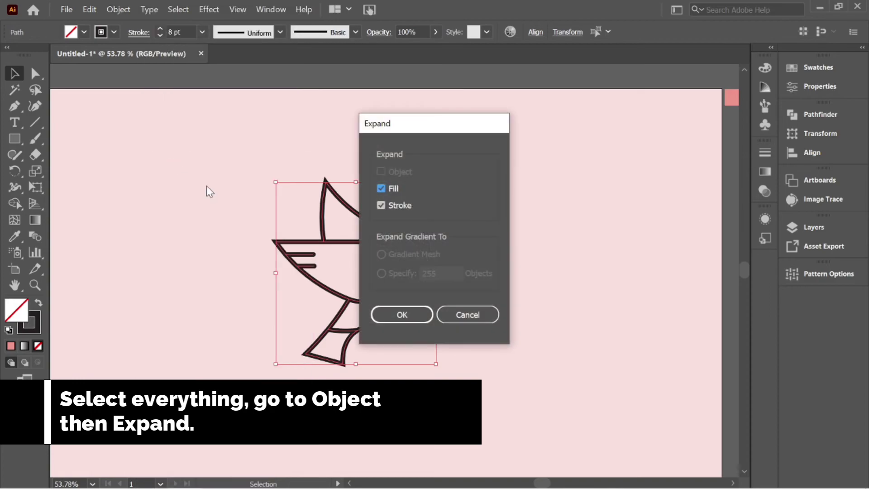
pyautogui.click(401, 314)
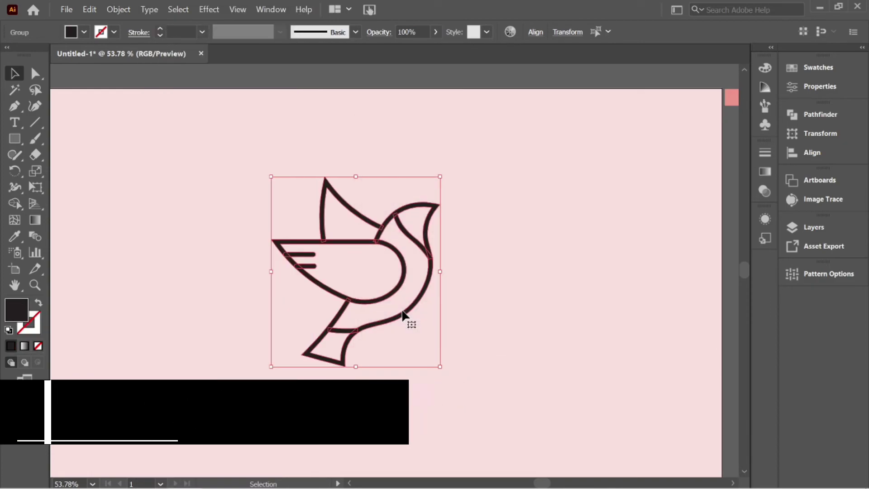
pyautogui.click(798, 117)
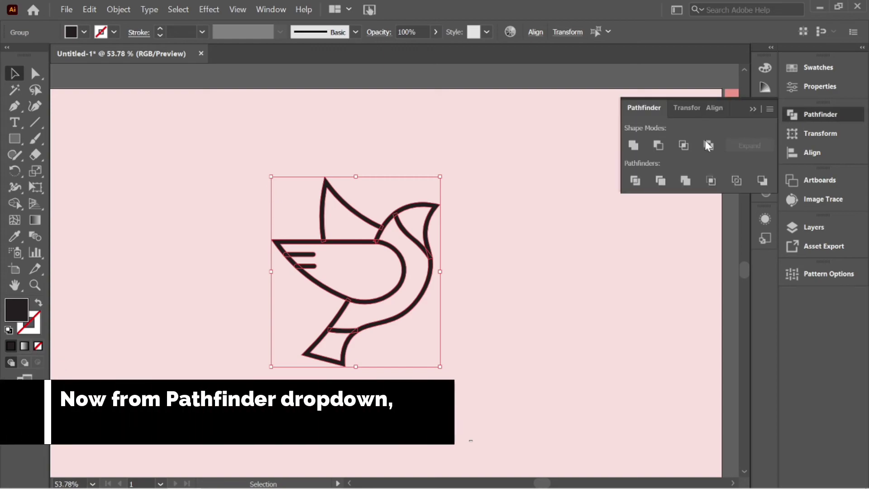
pyautogui.click(633, 145)
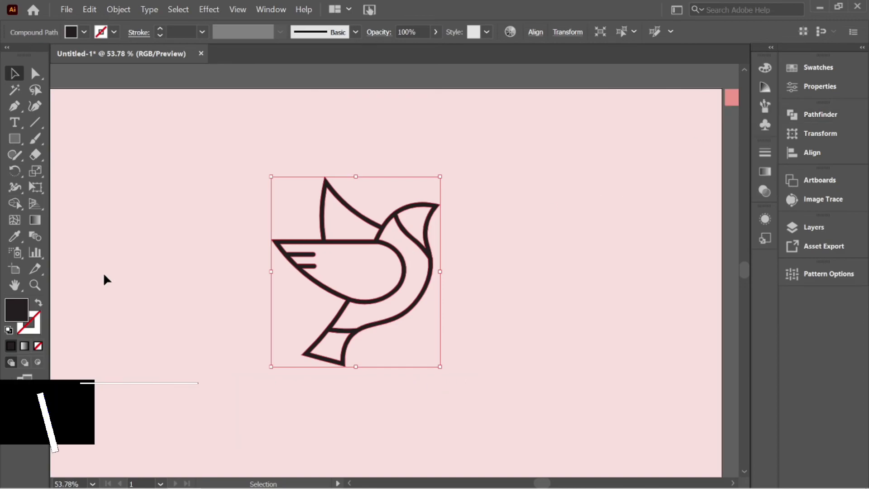
# - Fill the united bird coral pink by eyedropping the pink swatch
pyautogui.doubleClick(16, 310)
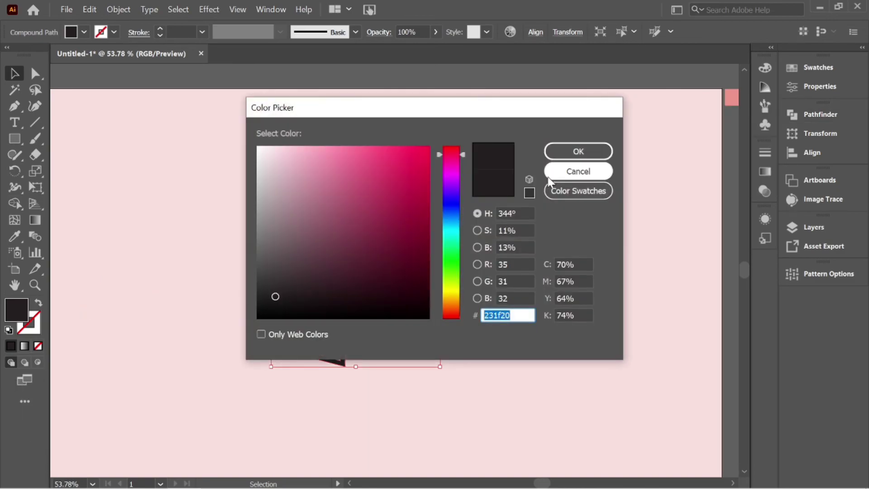
pyautogui.click(576, 172)
pyautogui.press('i')
pyautogui.click(731, 97)
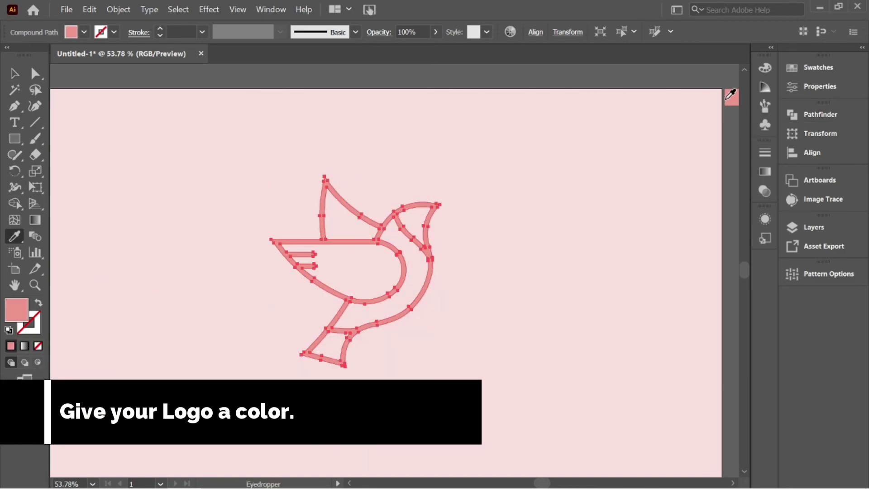
pyautogui.press('v')
pyautogui.click(620, 209)
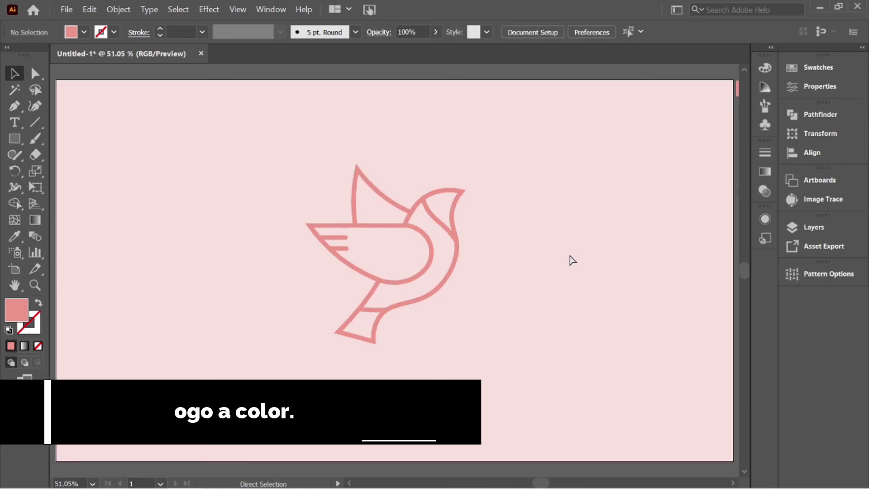
# - Align the pink bird to the artboard's horizontal and vertical centre
pyautogui.click(433, 264)
pyautogui.click(535, 32)
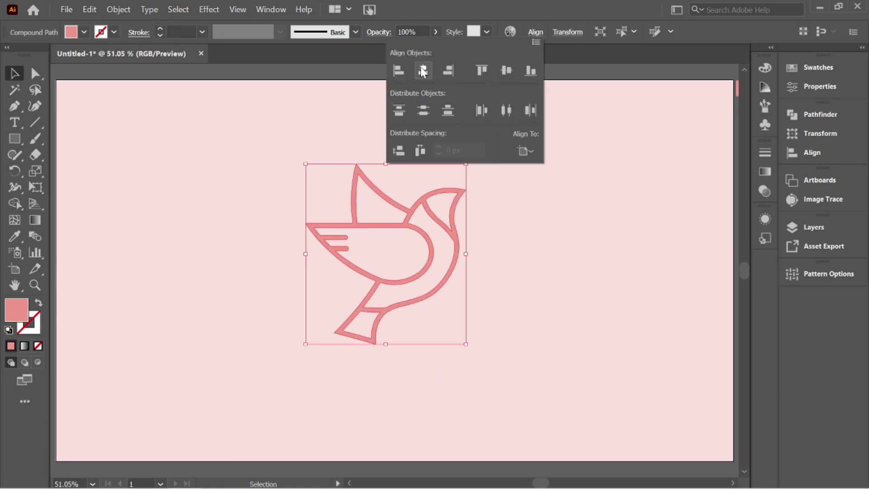
pyautogui.click(423, 70)
pyautogui.click(507, 70)
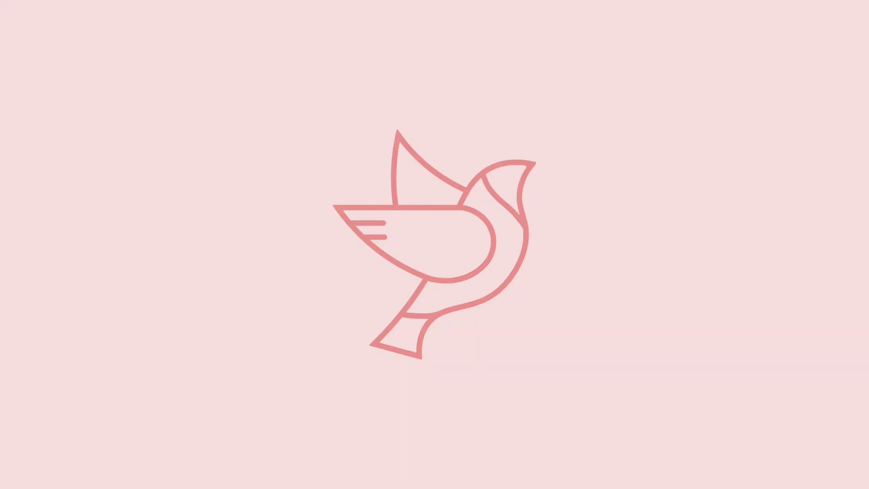